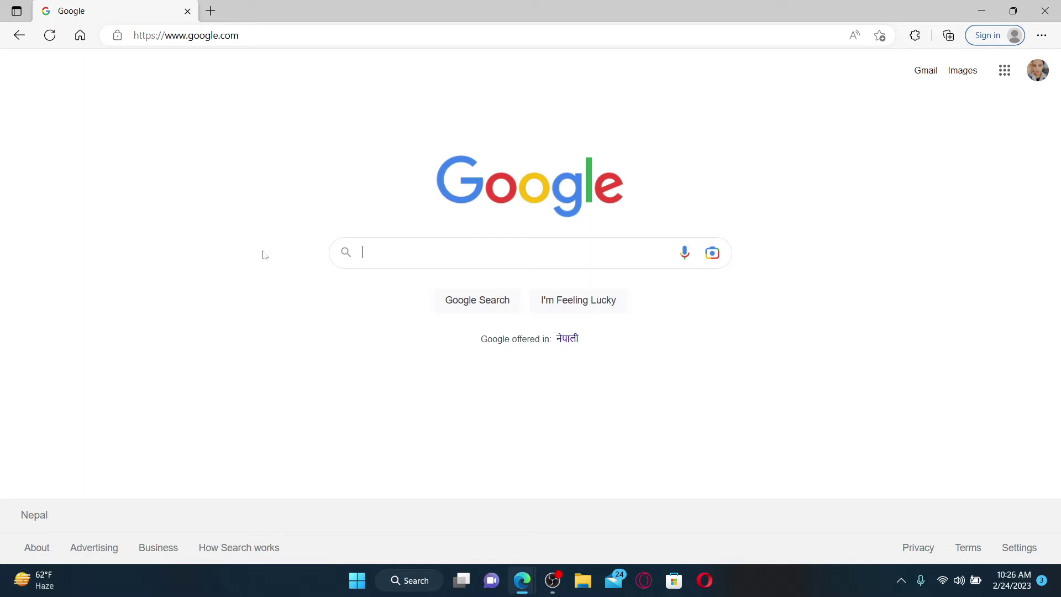
pyautogui.click(186, 35)
pyautogui.write('www.computershare.com')
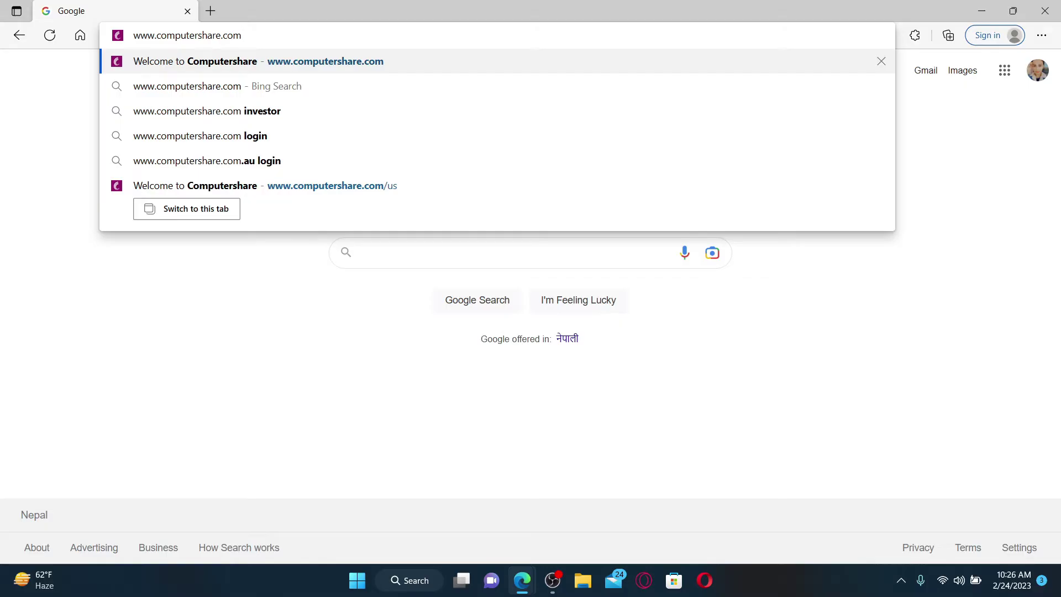
pyautogui.press('Return')
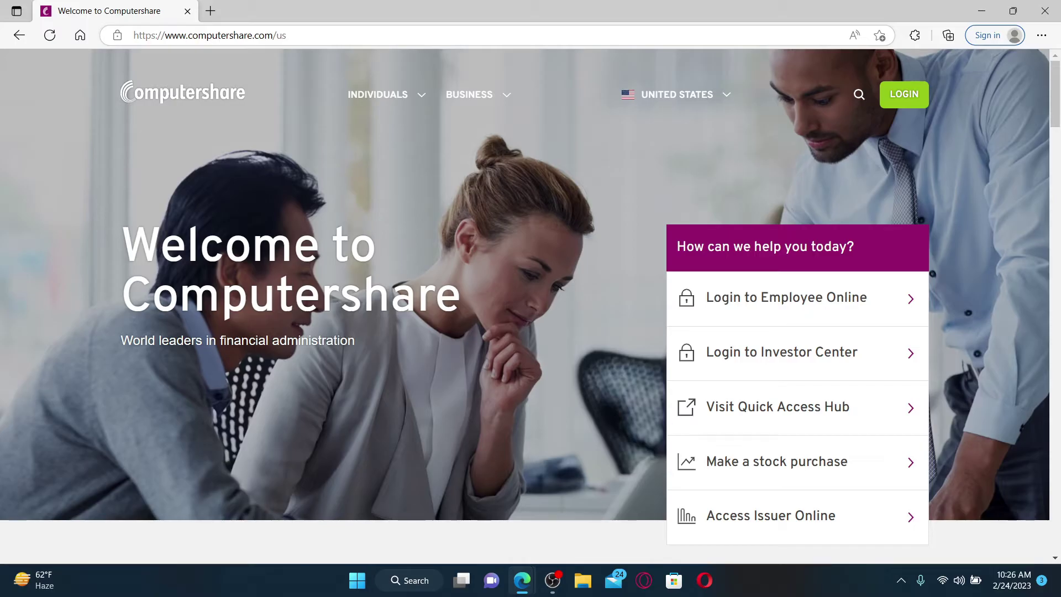
# Step: Open Login to Employee Online and look up company code 56756
pyautogui.click(775, 298)
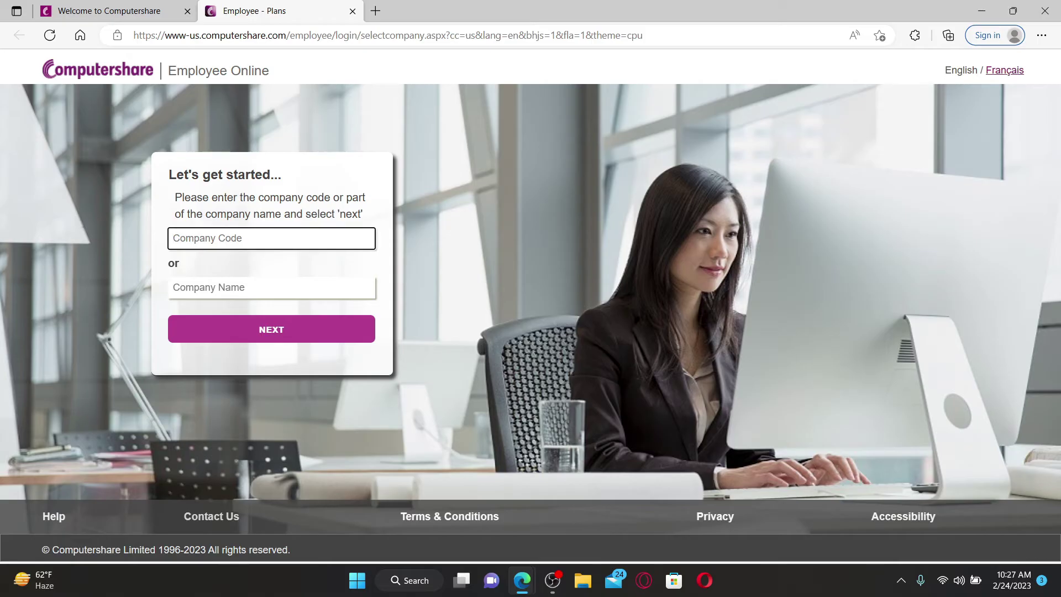
pyautogui.write('56756')
pyautogui.press('Tab')
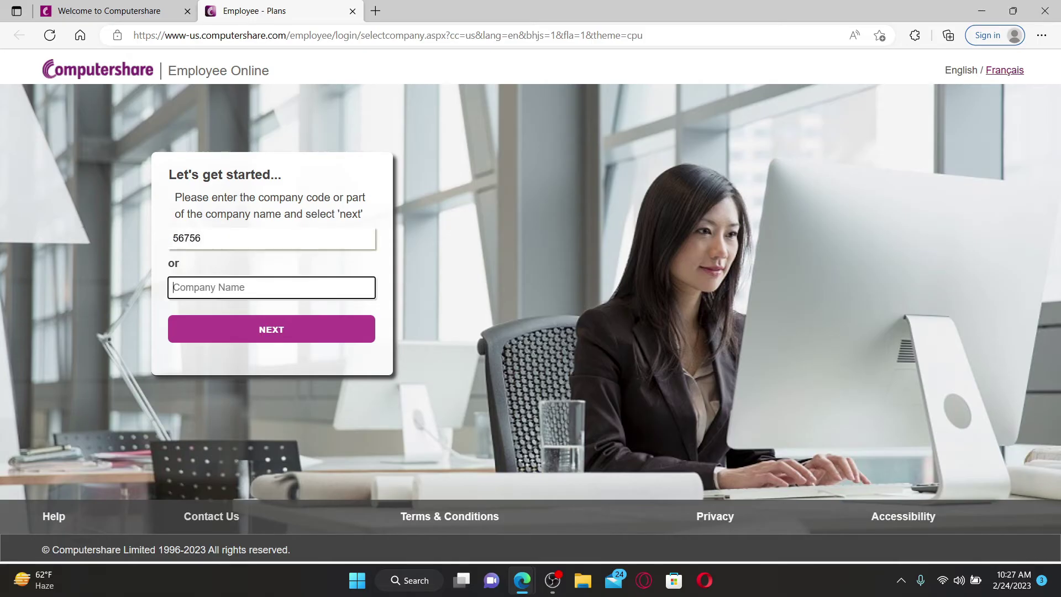
pyautogui.click(284, 329)
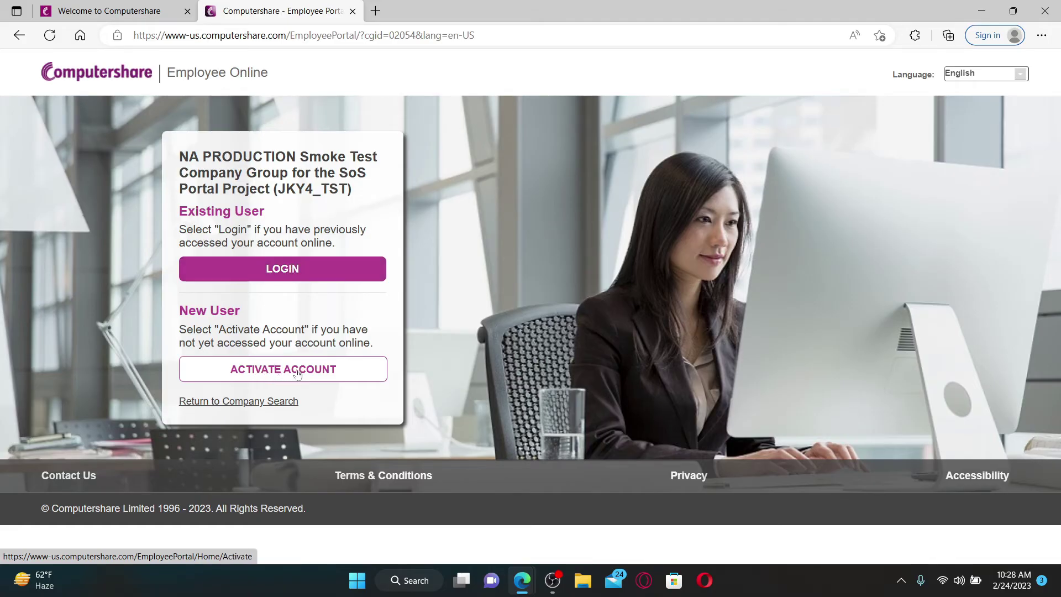
# Step: Log in as an existing user and enter the User ID
pyautogui.click(303, 269)
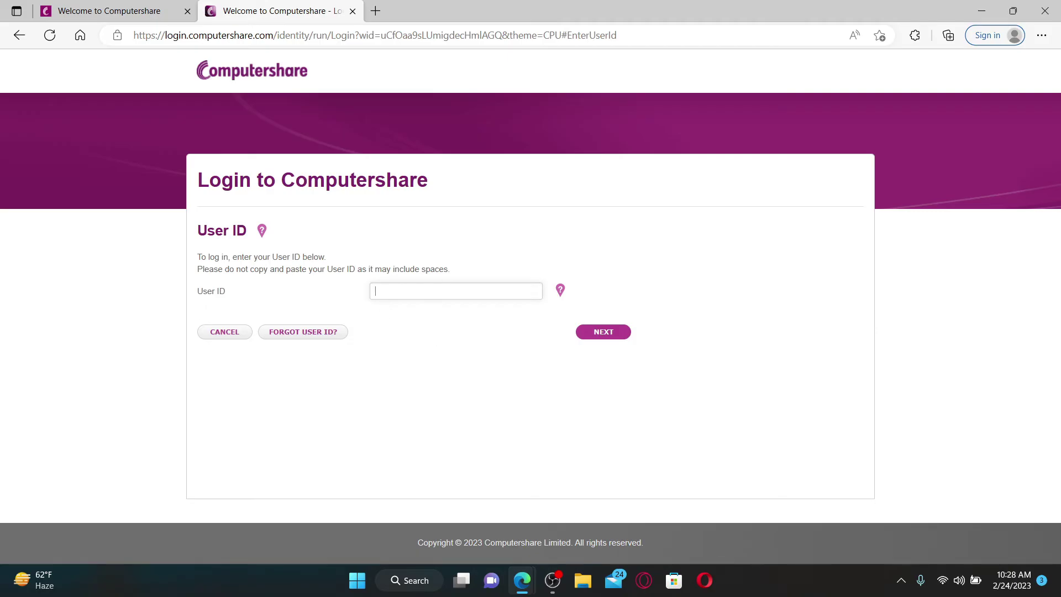
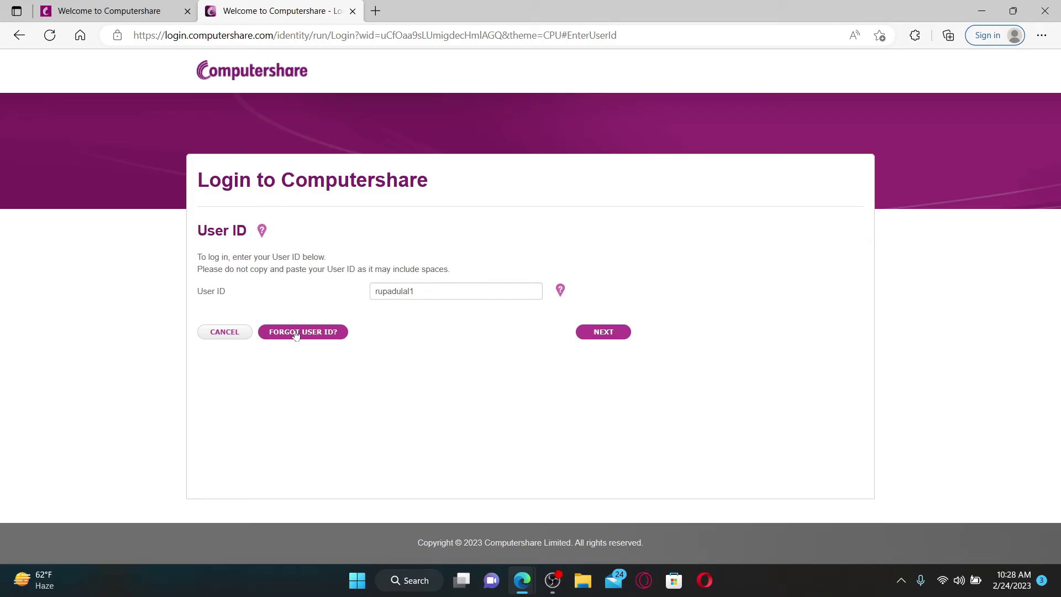
# Step: Submit the User ID, enter captcha YKCKA, and continue with NEXT
pyautogui.click(599, 333)
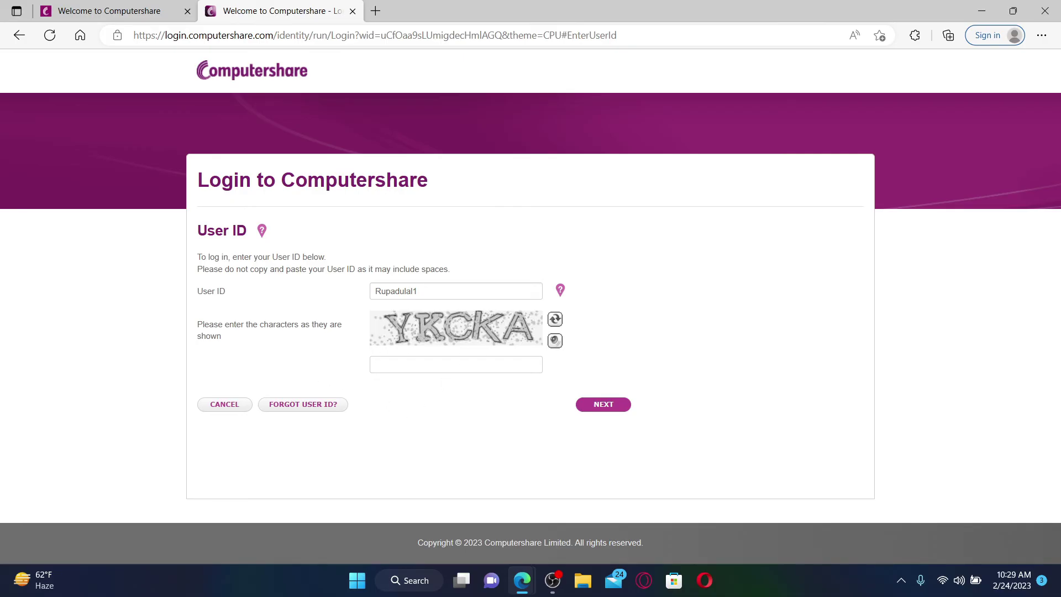
pyautogui.click(457, 366)
pyautogui.write('YKCKA')
pyautogui.click(604, 405)
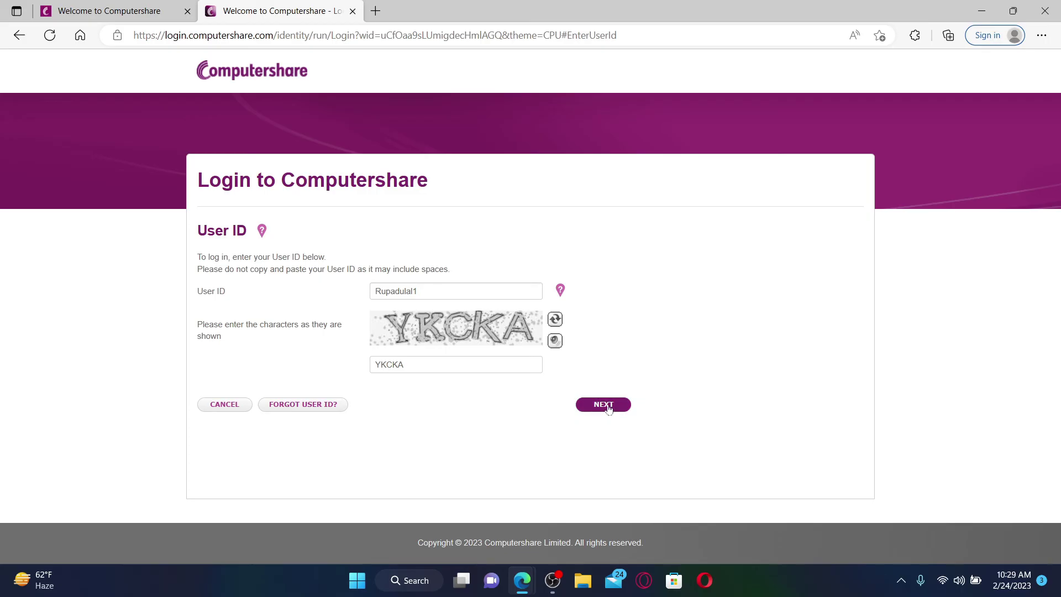